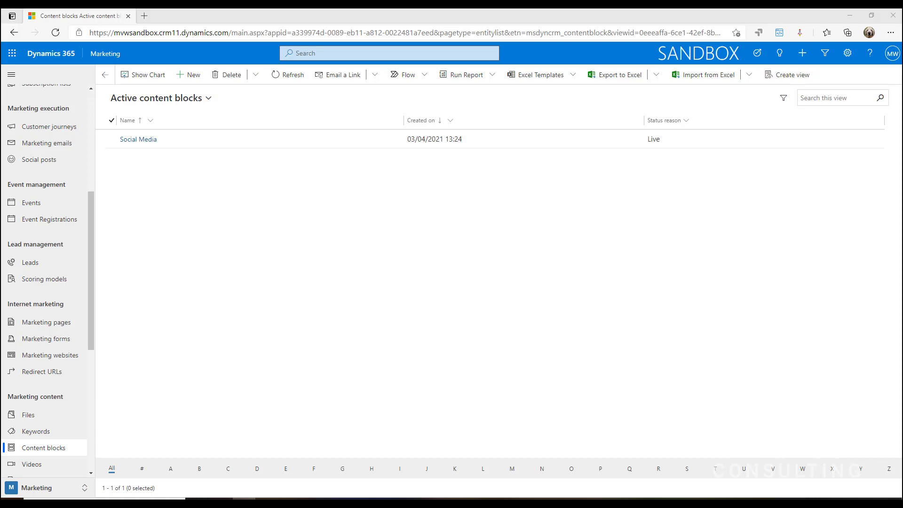
{"action": "scroll", "coordinate": [53, 319], "scroll_direction": "down", "scroll_amount": 3}
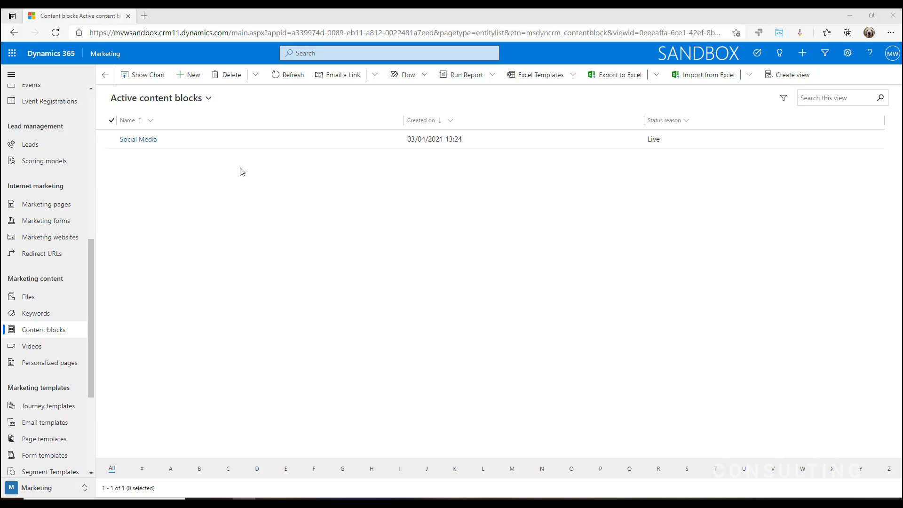
Start a new content block and drop an Image element onto its canvas
{"action": "left_click", "coordinate": [189, 76]}
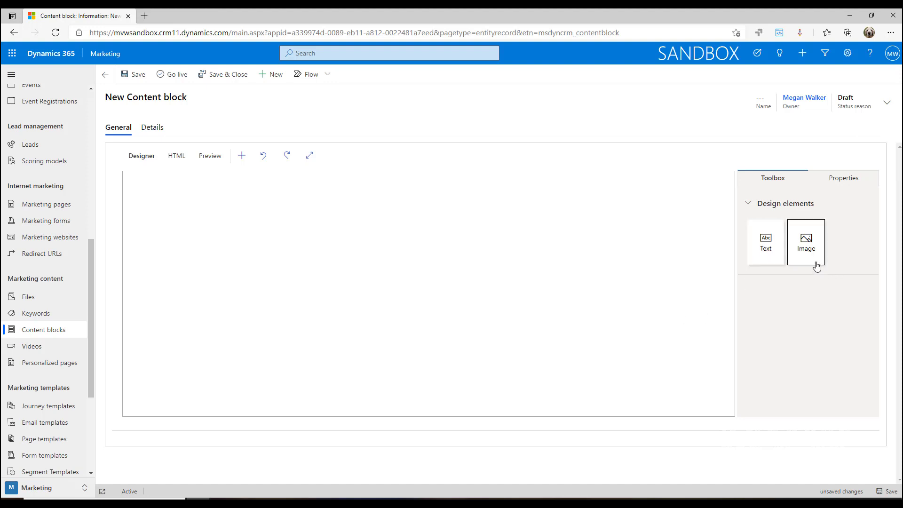
{"action": "mouse_move", "coordinate": [814, 257]}
{"action": "left_mouse_down"}
{"action": "mouse_move", "coordinate": [803, 243]}
{"action": "mouse_move", "coordinate": [430, 196]}
{"action": "left_mouse_up"}
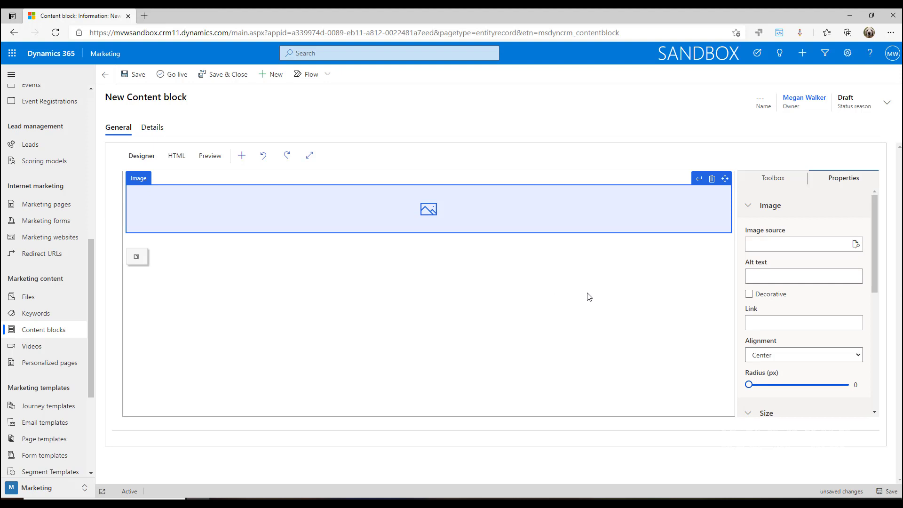
Set the image source to the MVW Consulting logo file 255x115.png from the file library
{"action": "left_click", "coordinate": [855, 245]}
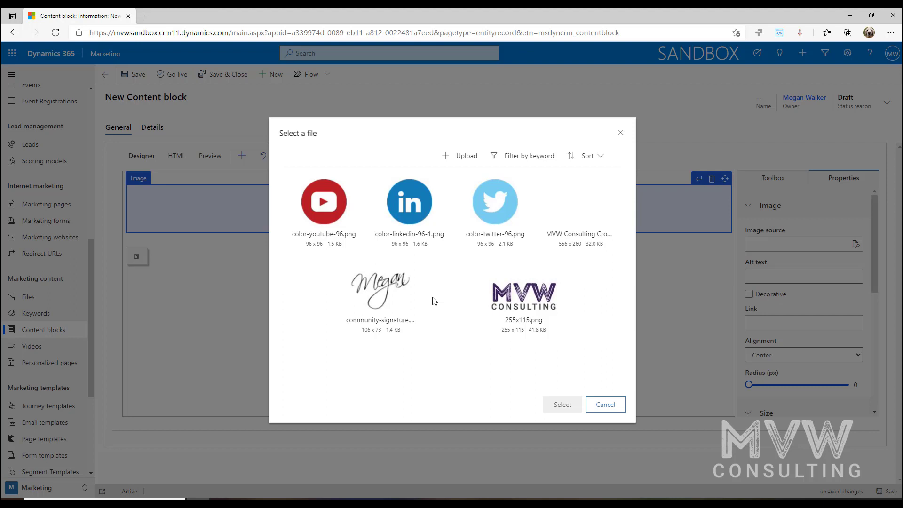
{"action": "left_click", "coordinate": [464, 156]}
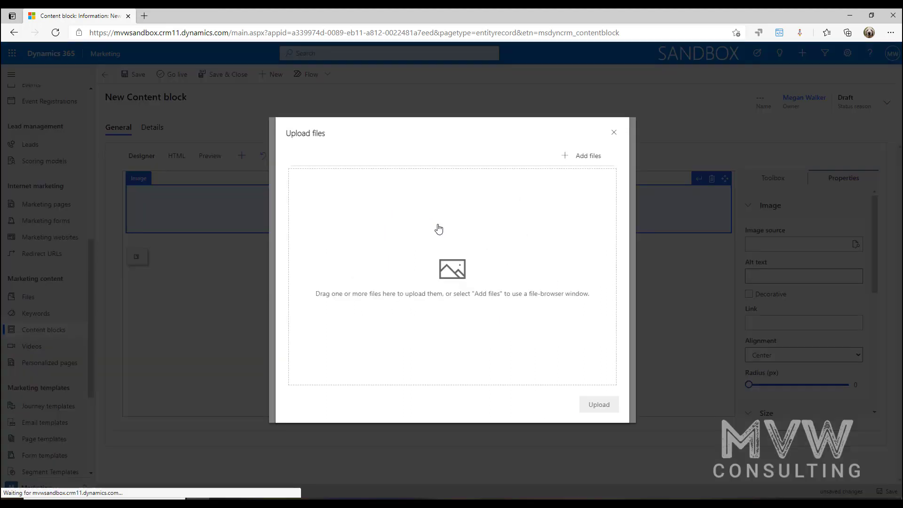
{"action": "left_click", "coordinate": [613, 132]}
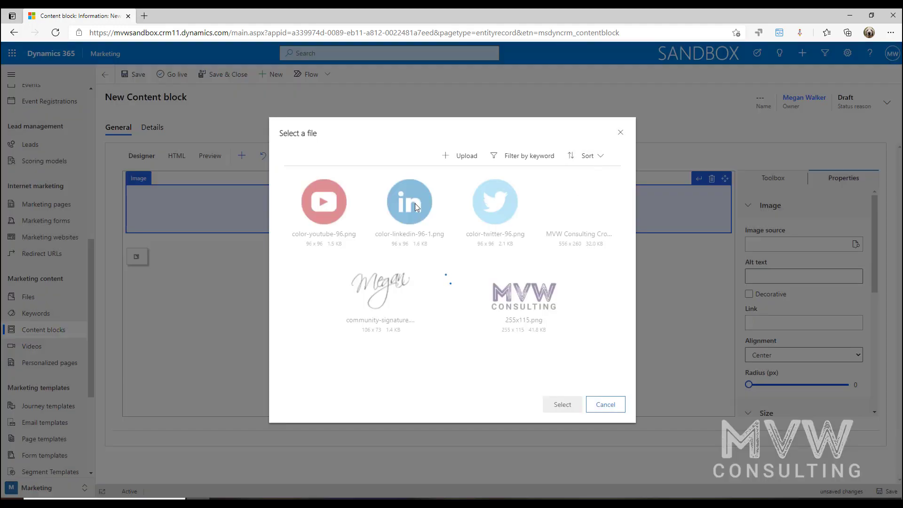
{"action": "left_click", "coordinate": [524, 296]}
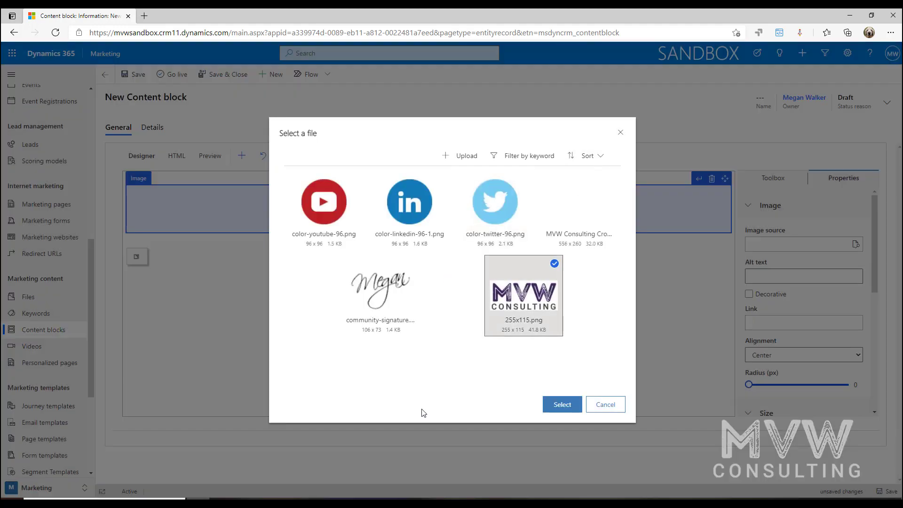
{"action": "left_click", "coordinate": [564, 407]}
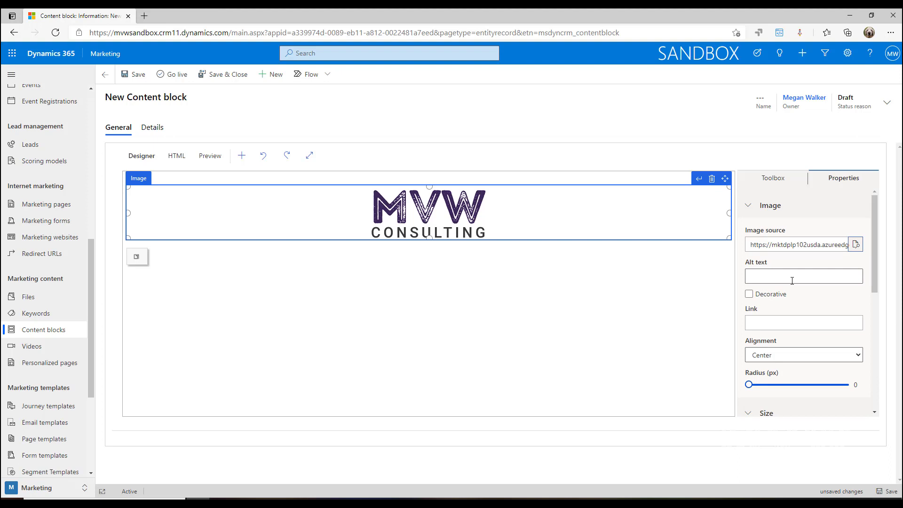
{"action": "left_click", "coordinate": [792, 280]}
{"action": "type", "text": "MVW"}
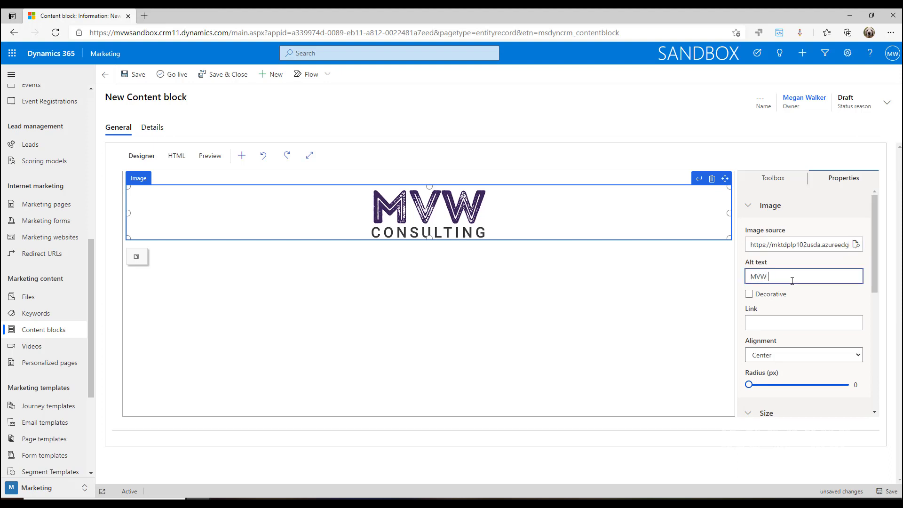
{"action": "type", "text": " Consulting "}
{"action": "type", "text": "Ltd"}
{"action": "left_click", "coordinate": [829, 326]}
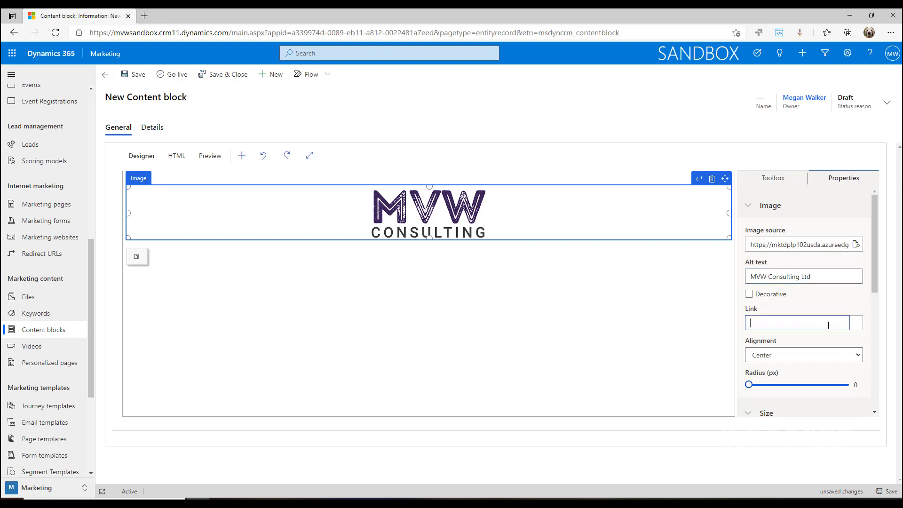
{"action": "type", "text": "ht"}
{"action": "type", "text": "pps"}
{"action": "key", "text": "BackSpace"}
{"action": "key", "text": "BackSpace"}
{"action": "key", "text": "BackSpace"}
{"action": "type", "text": "ps"}
{"action": "type", "text": "://"}
{"action": "key", "text": "BackSpace"}
{"action": "key", "text": "BackSpace"}
{"action": "key", "text": "BackSpace"}
{"action": "type", "text": "://meg"}
{"action": "type", "text": "anvwalker.com"}
{"action": "left_click", "coordinate": [843, 356]}
{"action": "left_click", "coordinate": [816, 369]}
{"action": "scroll", "coordinate": [809, 369], "scroll_direction": "down", "scroll_amount": 2}
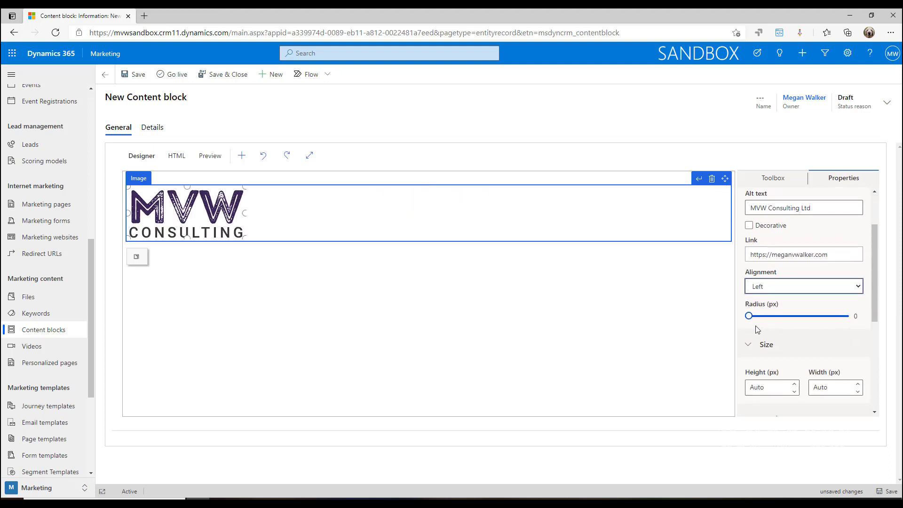
{"action": "scroll", "coordinate": [784, 353], "scroll_direction": "down", "scroll_amount": 1}
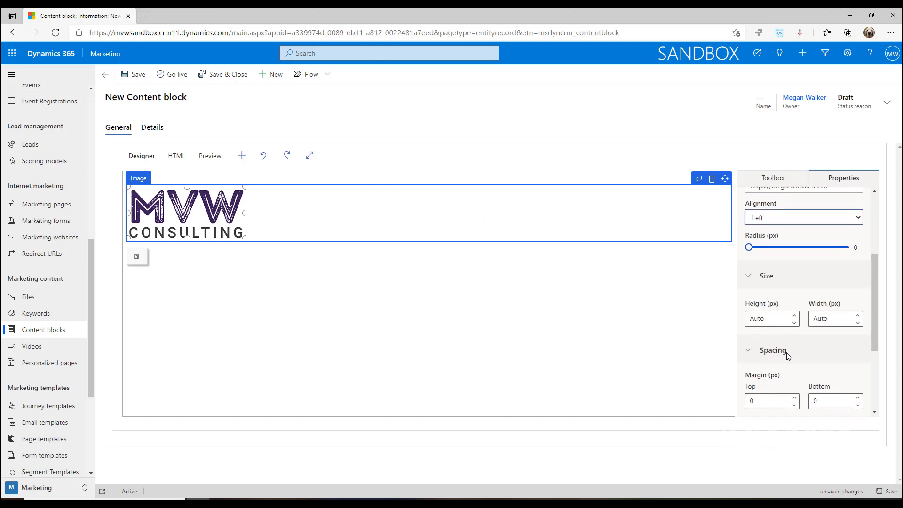
Make the logo 50 px tall with 10 px top, bottom and left margins
{"action": "double_click", "coordinate": [769, 319]}
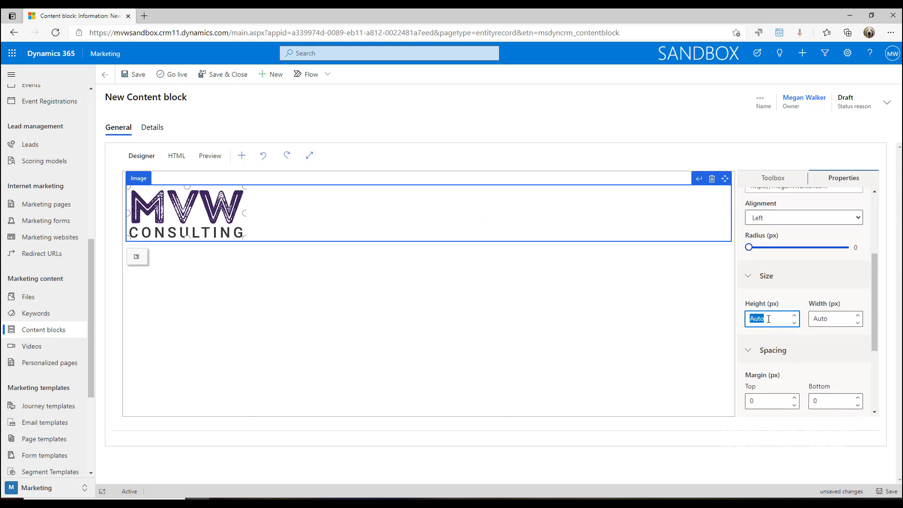
{"action": "type", "text": "50"}
{"action": "left_click", "coordinate": [832, 352]}
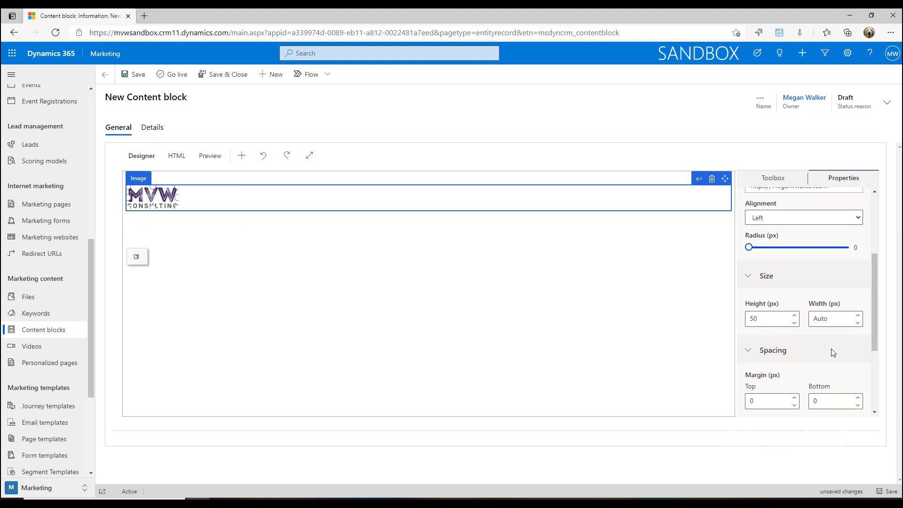
{"action": "scroll", "coordinate": [832, 352], "scroll_direction": "down", "scroll_amount": 1}
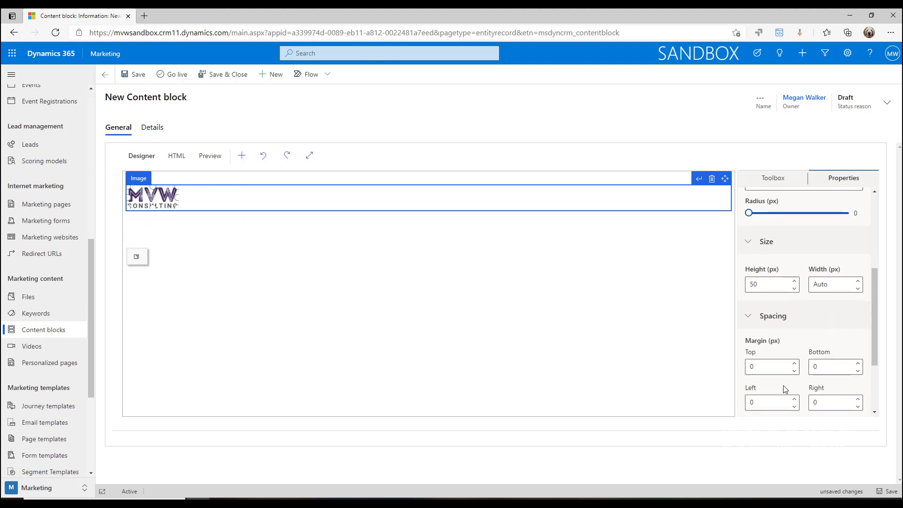
{"action": "left_click", "coordinate": [794, 365]}
{"action": "left_click", "coordinate": [793, 365]}
{"action": "left_click", "coordinate": [795, 365]}
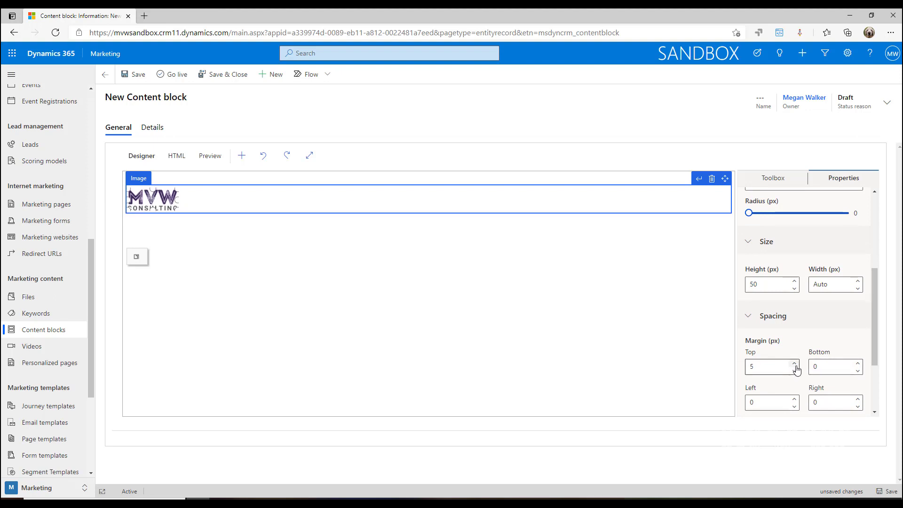
{"action": "left_click", "coordinate": [794, 364]}
{"action": "left_click", "coordinate": [794, 364]}
{"action": "left_click", "coordinate": [794, 364]}
{"action": "left_click", "coordinate": [794, 364]}
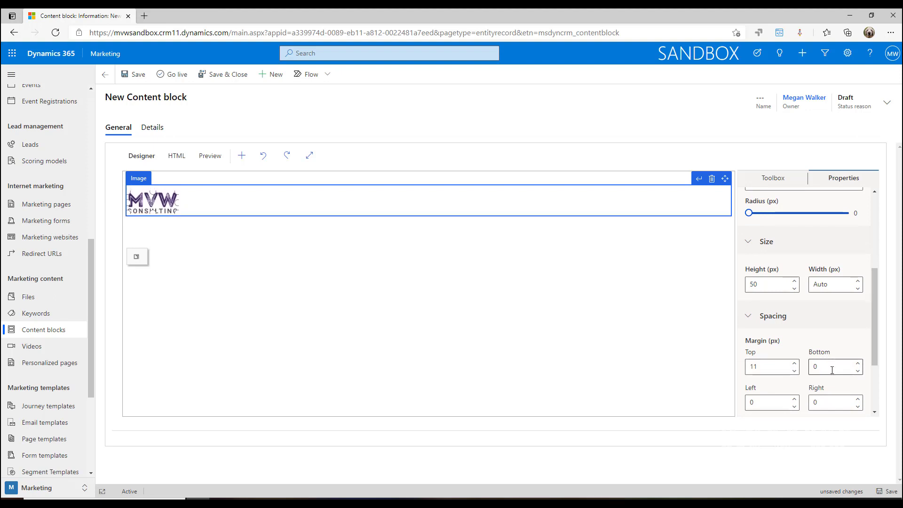
{"action": "left_click", "coordinate": [762, 367]}
{"action": "key", "text": "BackSpace"}
{"action": "type", "text": "0"}
{"action": "key", "text": "Tab"}
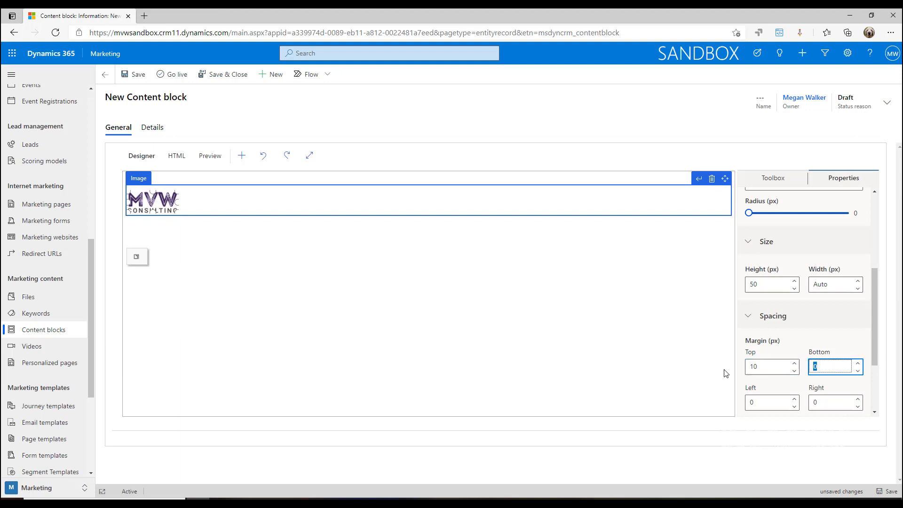
{"action": "type", "text": "10"}
{"action": "key", "text": "Tab"}
{"action": "type", "text": "10"}
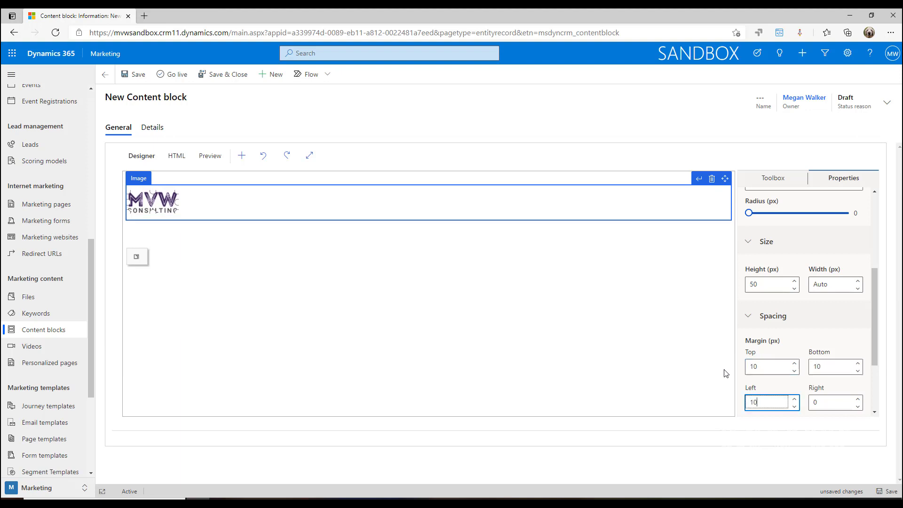
{"action": "left_click", "coordinate": [540, 315]}
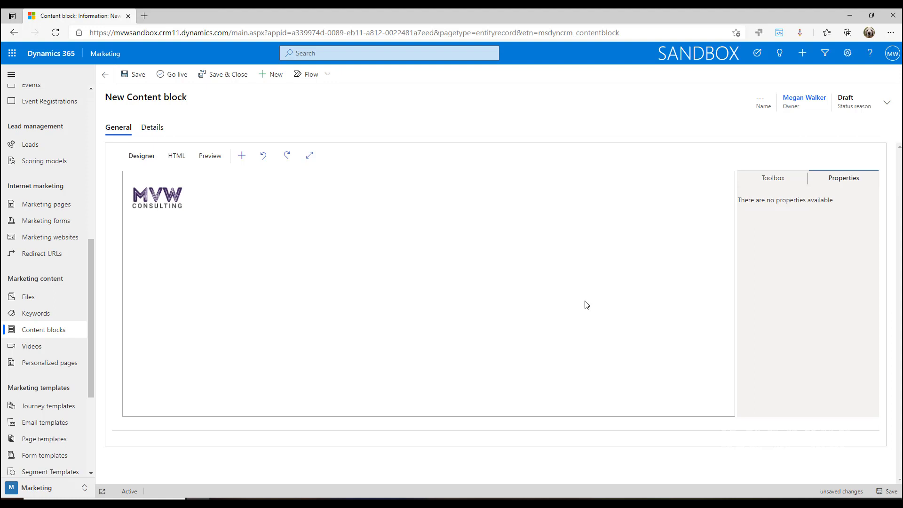
Review the logo's settings and attempt to save, triggering the missing Name warning
{"action": "left_click", "coordinate": [780, 188]}
{"action": "left_click", "coordinate": [268, 203]}
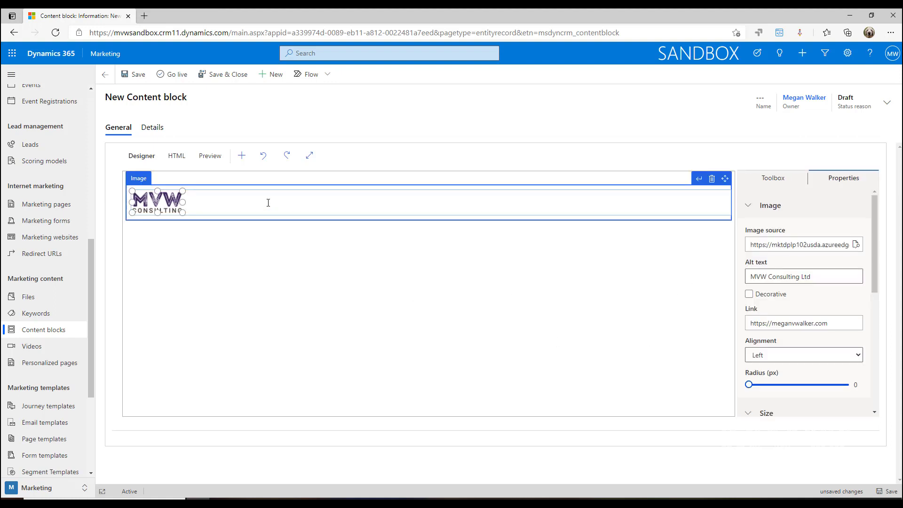
{"action": "scroll", "coordinate": [814, 278], "scroll_direction": "down", "scroll_amount": 2}
{"action": "scroll", "coordinate": [814, 278], "scroll_direction": "down", "scroll_amount": 4}
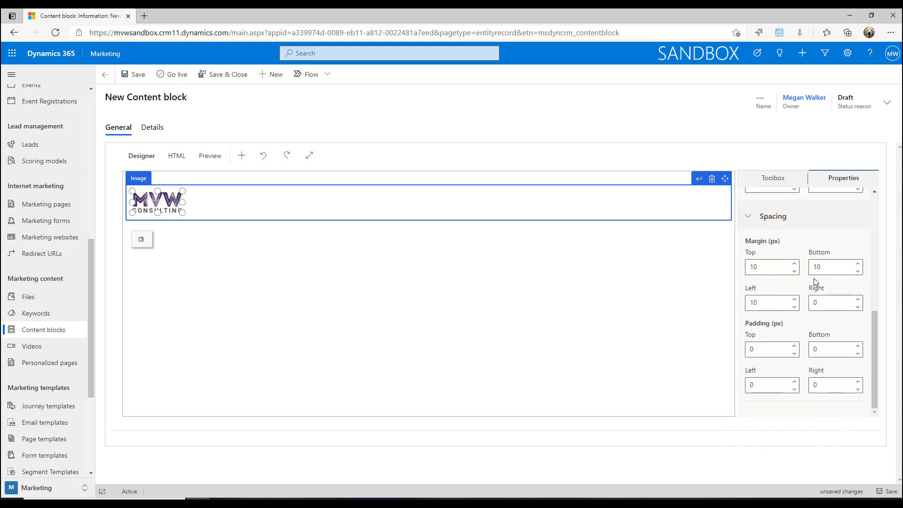
{"action": "scroll", "coordinate": [813, 278], "scroll_direction": "up", "scroll_amount": 4}
{"action": "scroll", "coordinate": [813, 278], "scroll_direction": "up", "scroll_amount": 2}
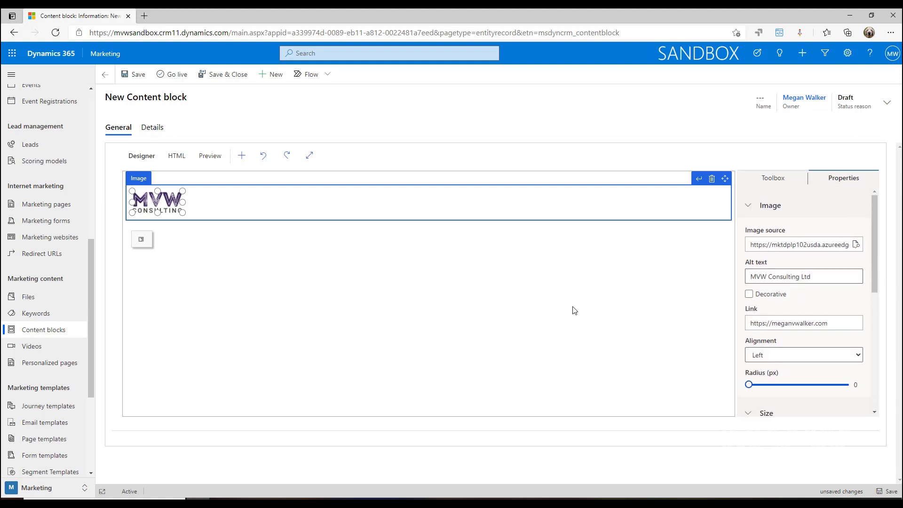
{"action": "left_click", "coordinate": [135, 76]}
{"action": "left_click", "coordinate": [154, 146]}
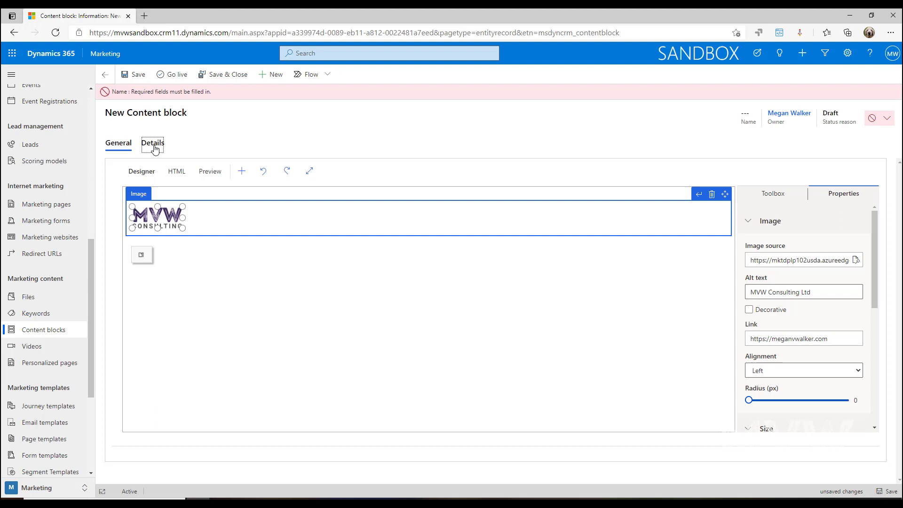
Name the content block Company Logo and review its availability choices
{"action": "left_click", "coordinate": [234, 172]}
{"action": "type", "text": "Comp"}
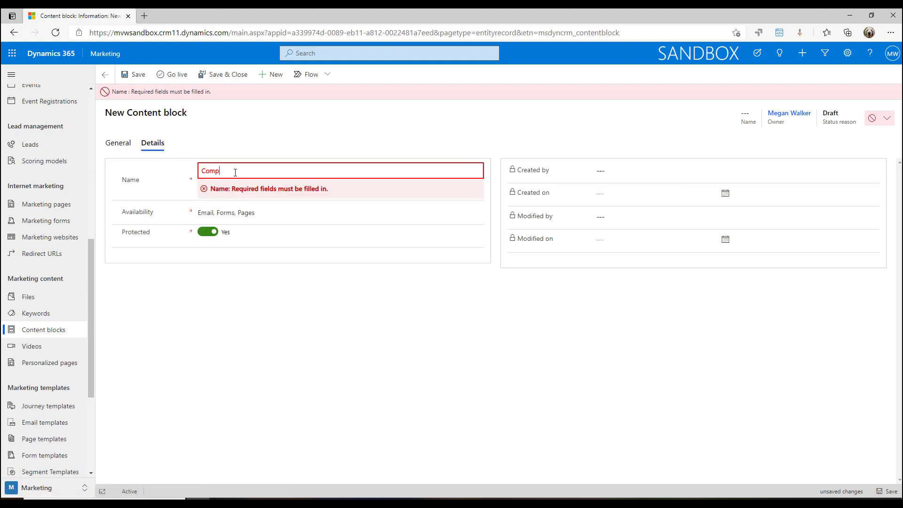
{"action": "type", "text": "any Logo"}
{"action": "left_click", "coordinate": [278, 317]}
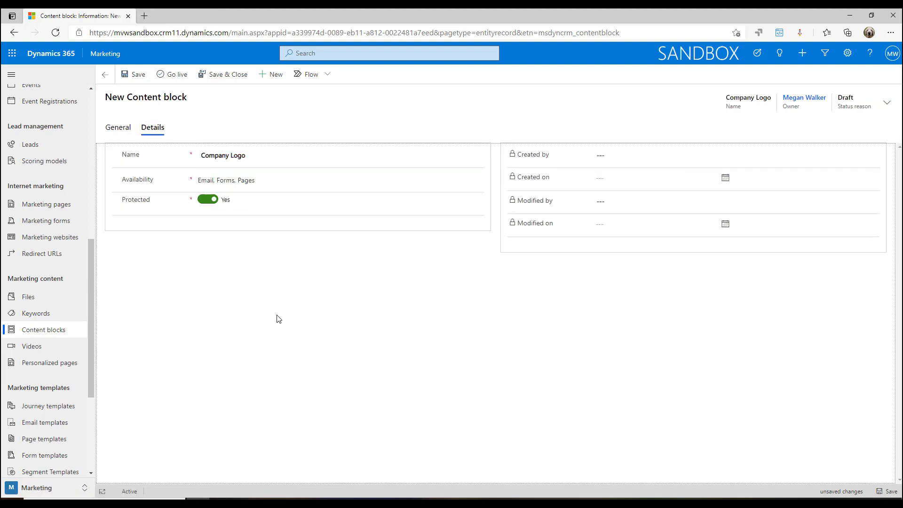
{"action": "left_click", "coordinate": [195, 178]}
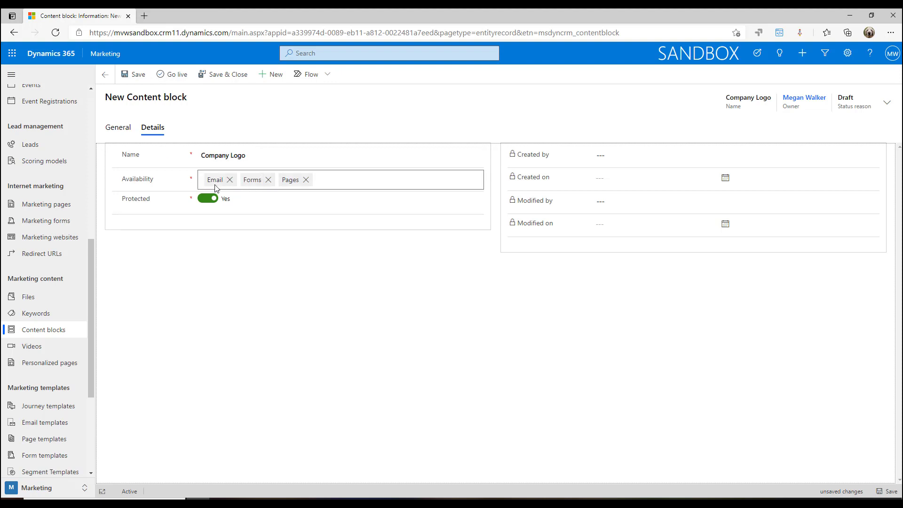
{"action": "left_click", "coordinate": [266, 290]}
Save the Company Logo block, go live, and view its design preview
{"action": "left_click", "coordinate": [145, 84]}
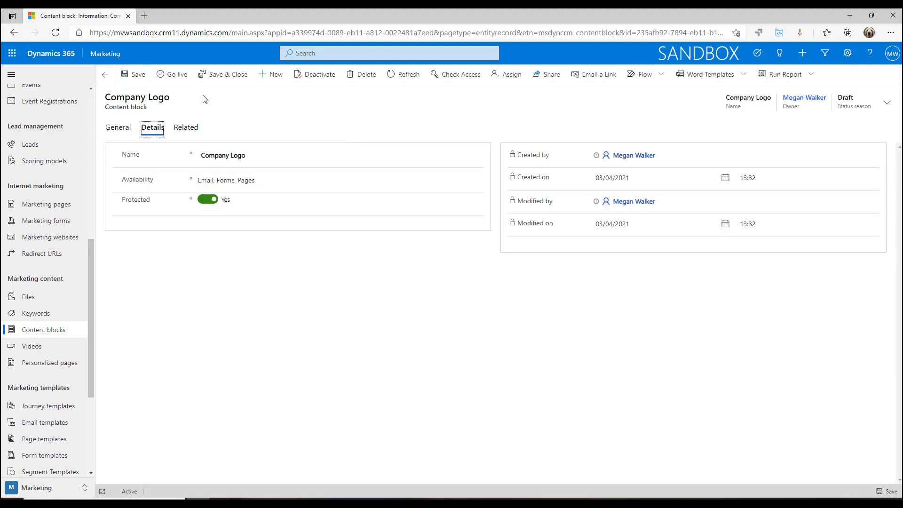
{"action": "left_click", "coordinate": [170, 76]}
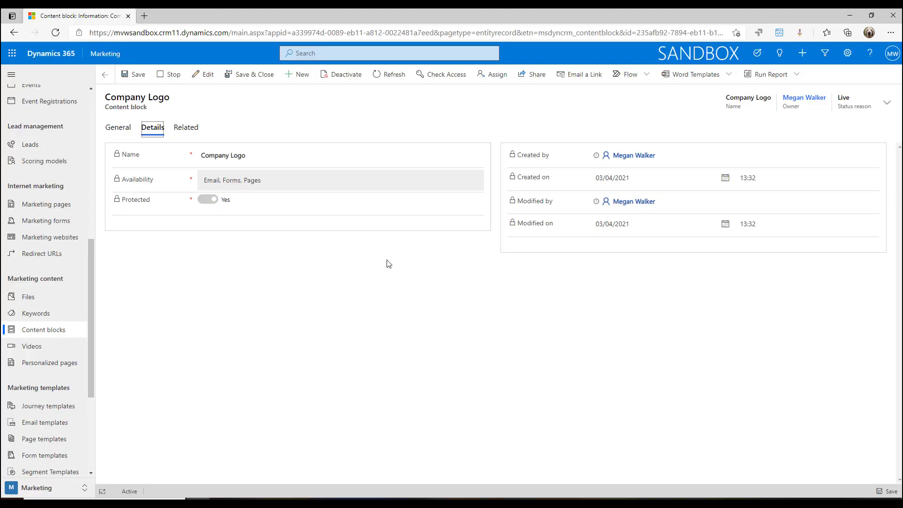
{"action": "left_click", "coordinate": [118, 129]}
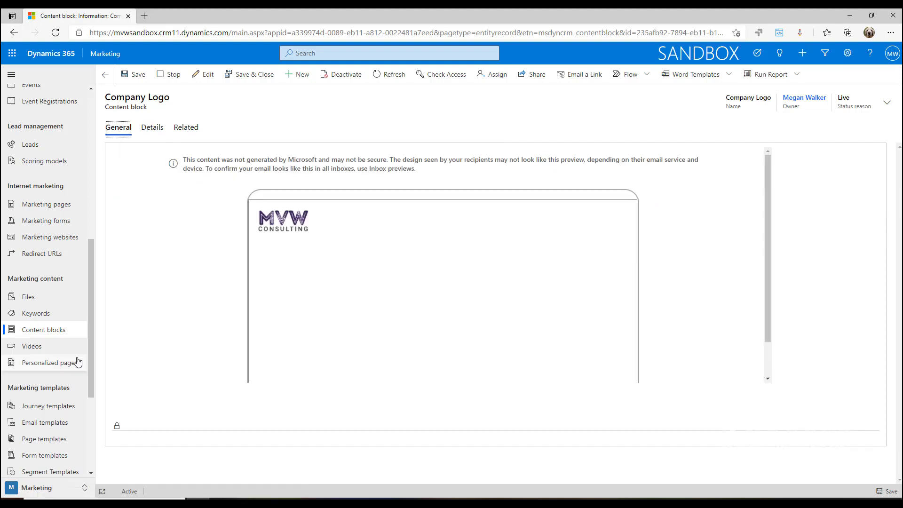
Open the Social Media content block from the list and confirm editing it live
{"action": "left_click", "coordinate": [46, 329]}
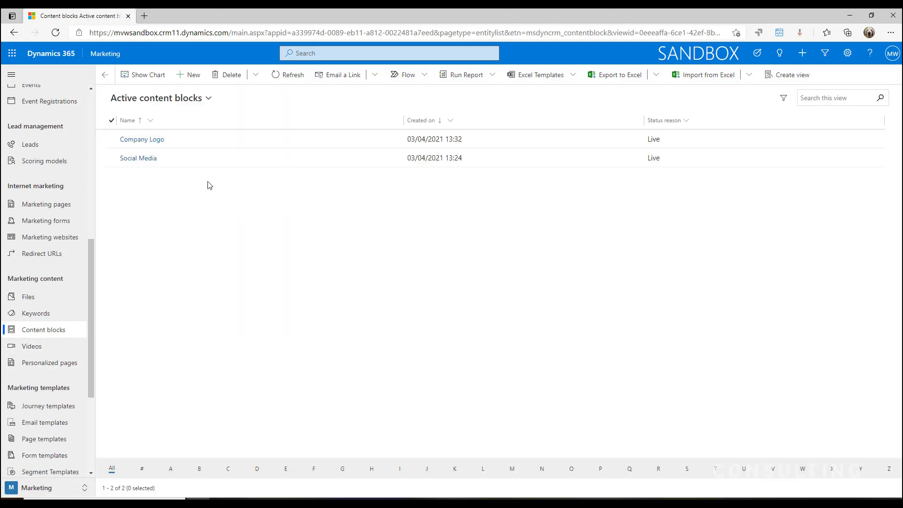
{"action": "left_click", "coordinate": [146, 161]}
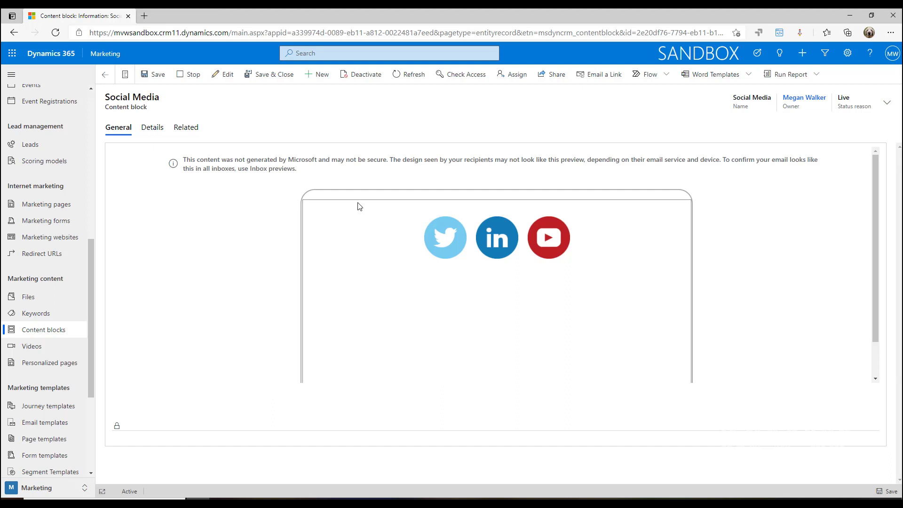
{"action": "left_click", "coordinate": [219, 80]}
{"action": "left_click", "coordinate": [490, 317]}
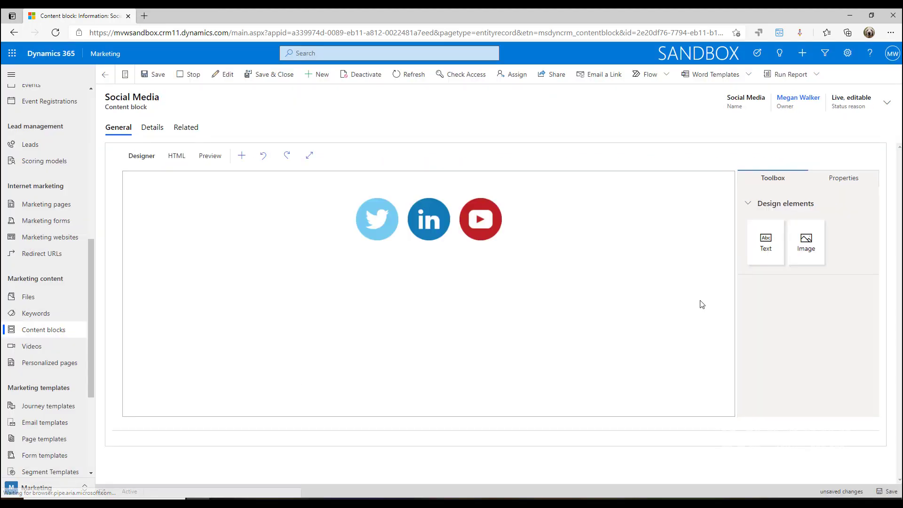
Inspect the Twitter and LinkedIn icons and the image settings without changing anything
{"action": "left_click", "coordinate": [584, 236]}
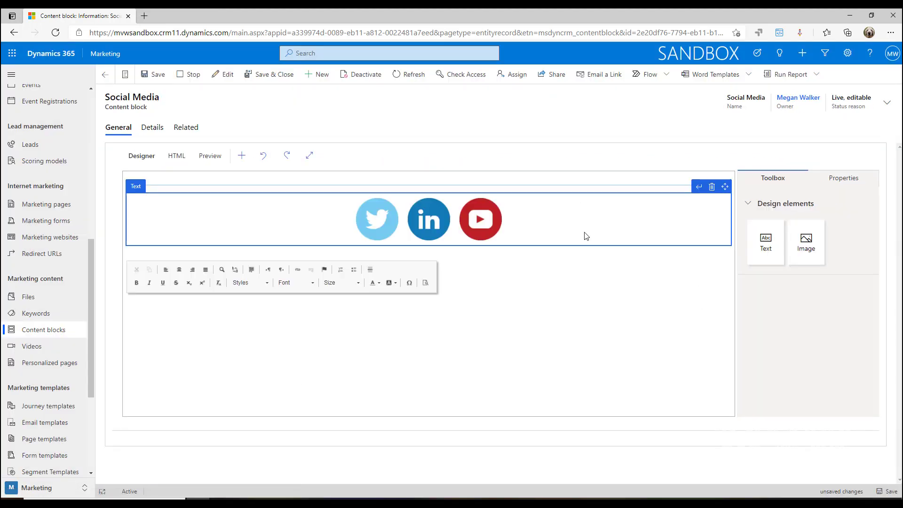
{"action": "left_click", "coordinate": [427, 283]}
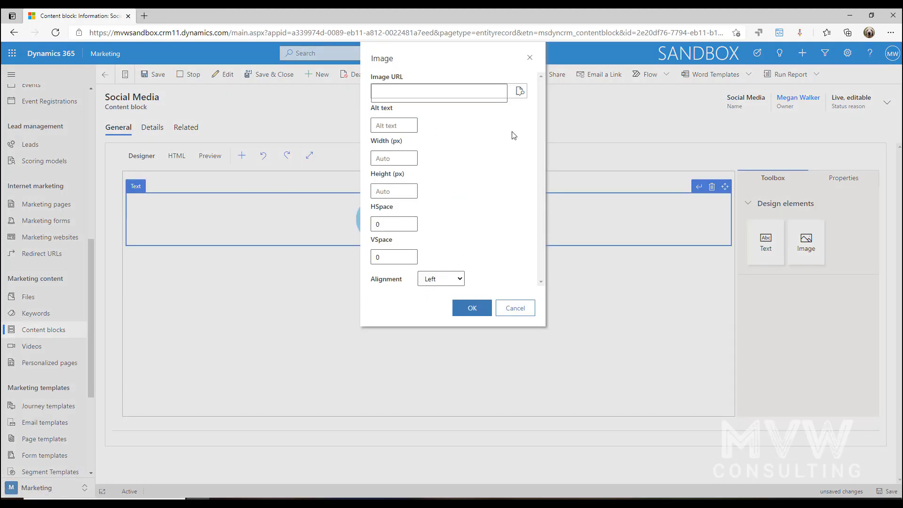
{"action": "left_click", "coordinate": [533, 308]}
{"action": "left_click", "coordinate": [369, 222]}
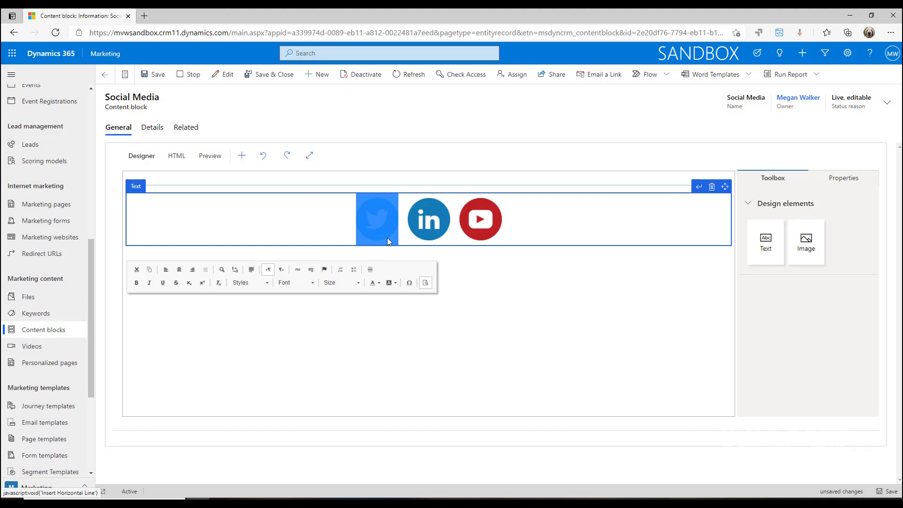
{"action": "left_click", "coordinate": [428, 233]}
{"action": "left_click", "coordinate": [526, 322]}
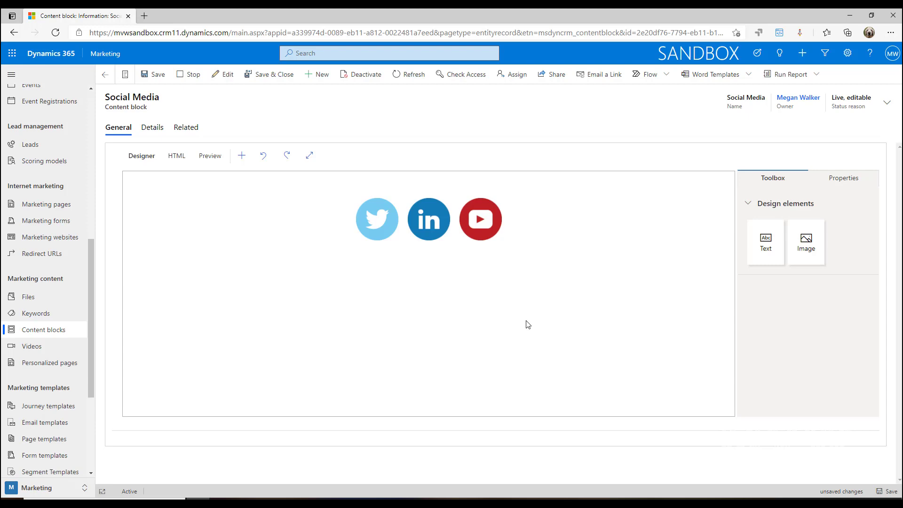
Stop the Social Media block, then create a new marketing email from the 1 column newsletter template
{"action": "left_click", "coordinate": [193, 76]}
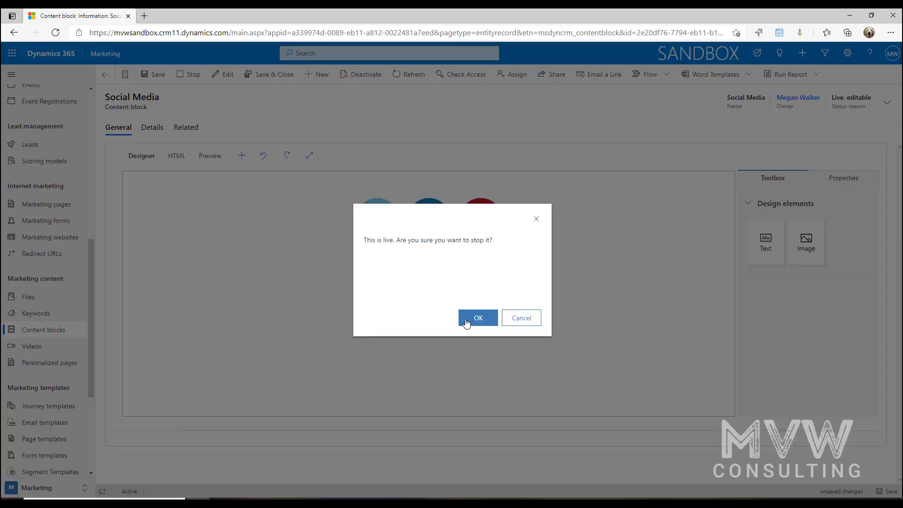
{"action": "left_click", "coordinate": [467, 322]}
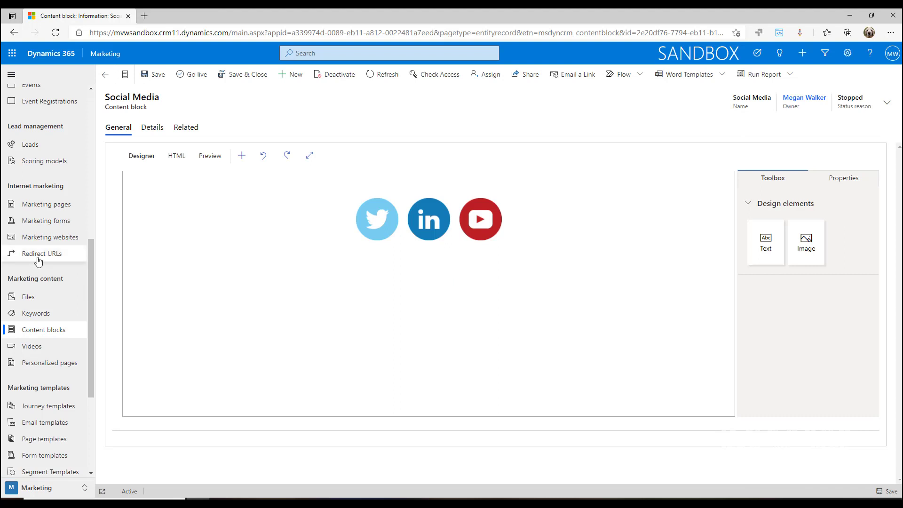
{"action": "scroll", "coordinate": [71, 233], "scroll_direction": "up", "scroll_amount": 3}
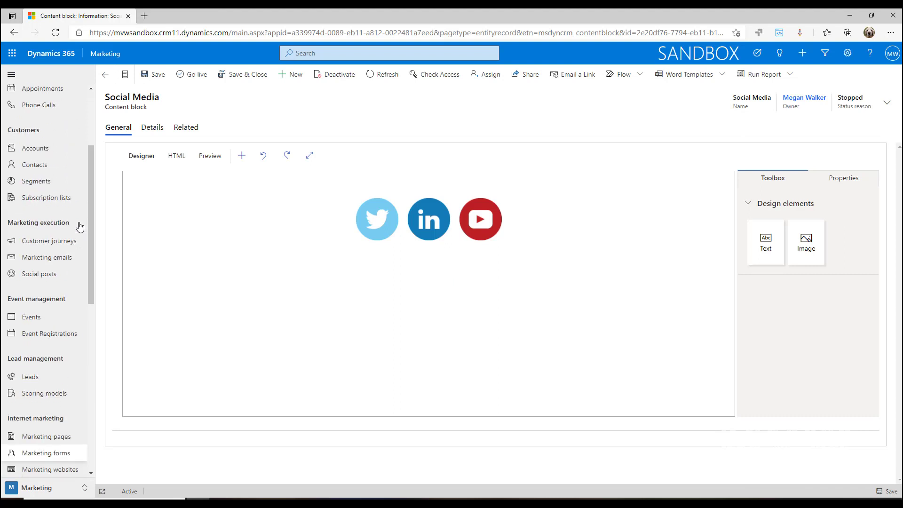
{"action": "left_click", "coordinate": [47, 261]}
{"action": "left_click", "coordinate": [190, 75]}
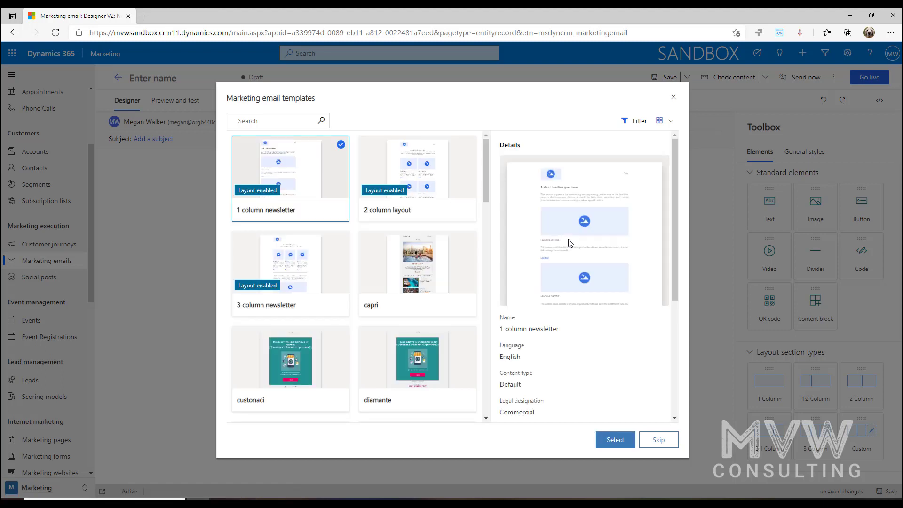
{"action": "double_click", "coordinate": [334, 209]}
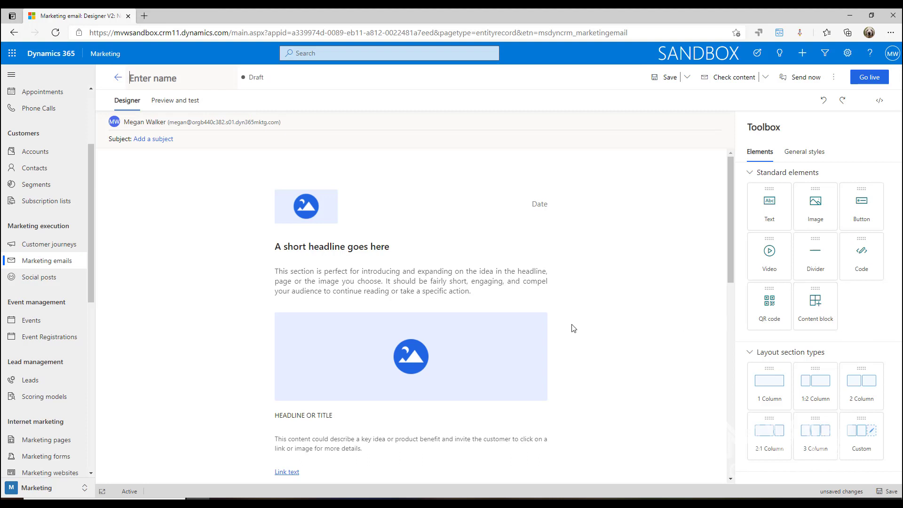
{"action": "scroll", "coordinate": [572, 327], "scroll_direction": "down", "scroll_amount": 3}
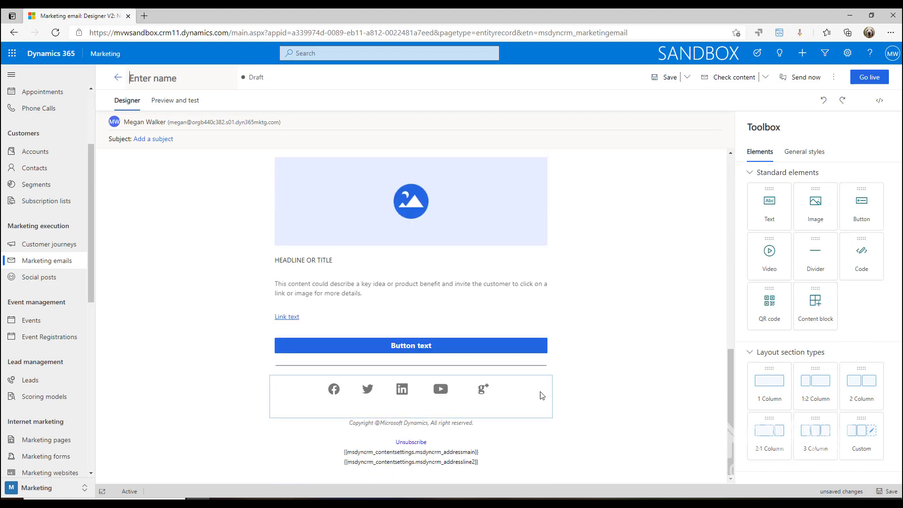
Delete the default social icons column and place a Content block element below the button
{"action": "left_click", "coordinate": [541, 396]}
{"action": "left_click", "coordinate": [545, 369]}
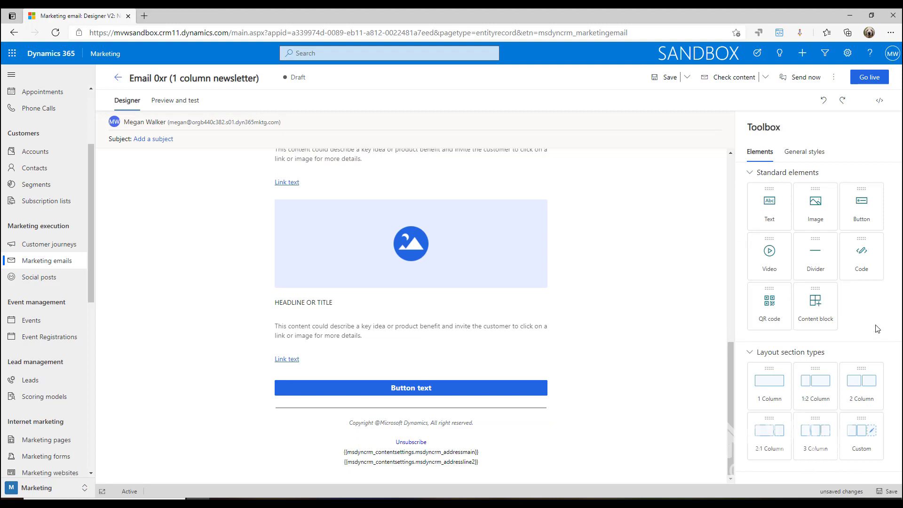
{"action": "left_click_drag", "start_coordinate": [815, 309], "coordinate": [454, 417]}
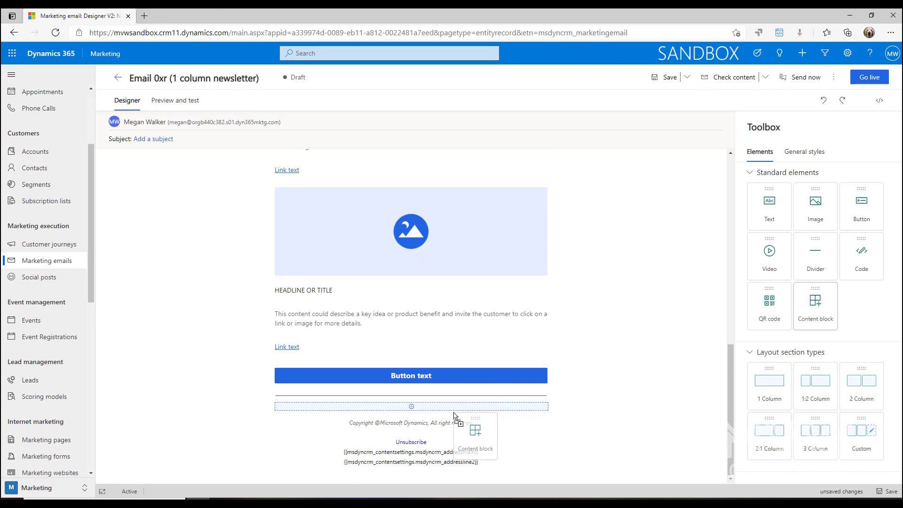
{"action": "left_click_drag", "start_coordinate": [454, 416], "coordinate": [455, 416]}
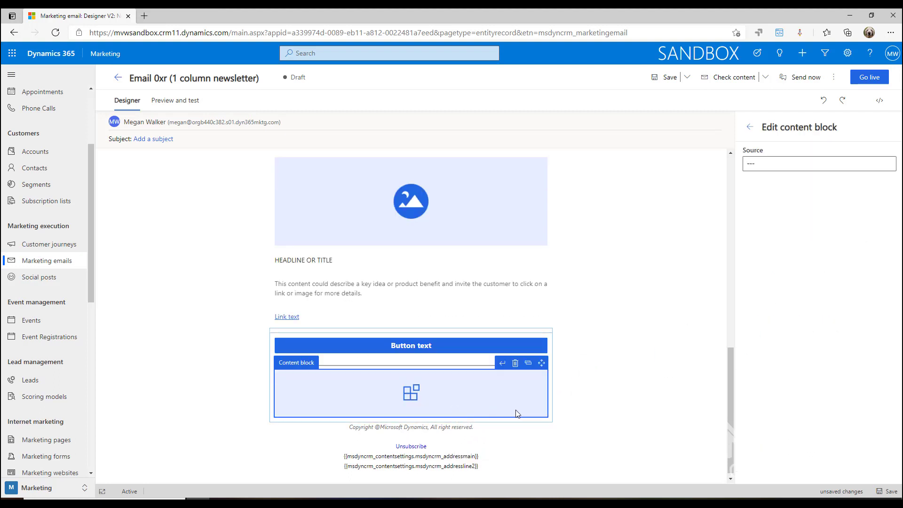
Set the new block's source to the Social Media content block
{"action": "left_click", "coordinate": [790, 164]}
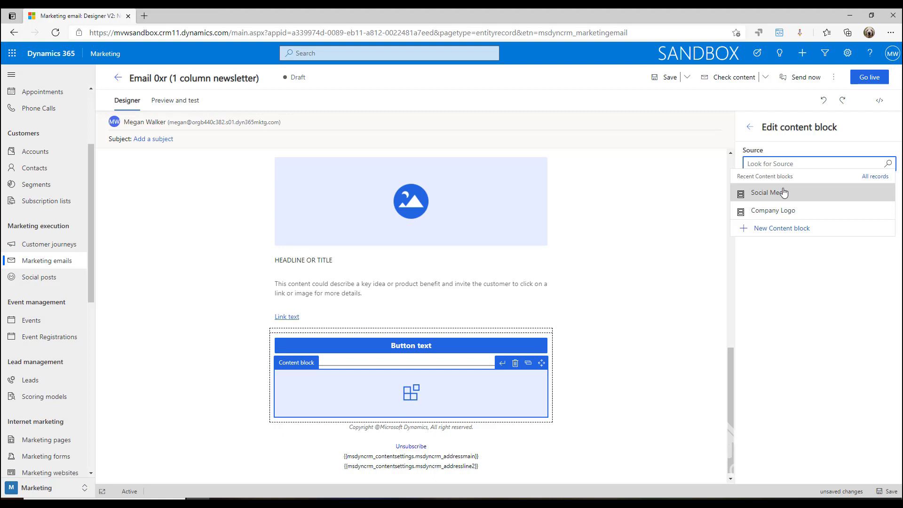
{"action": "left_click", "coordinate": [769, 192]}
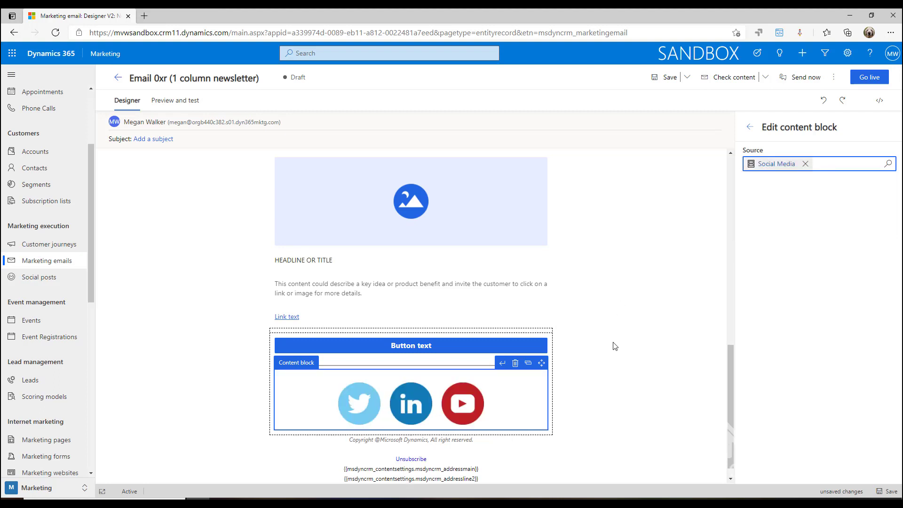
{"action": "left_click", "coordinate": [615, 329]}
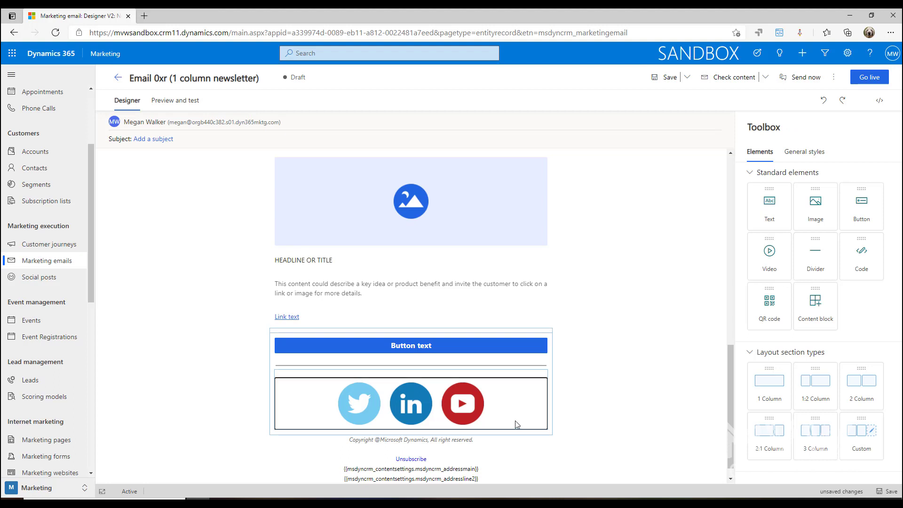
Place a Content block above the header and delete the placeholder header image
{"action": "left_click", "coordinate": [515, 423]}
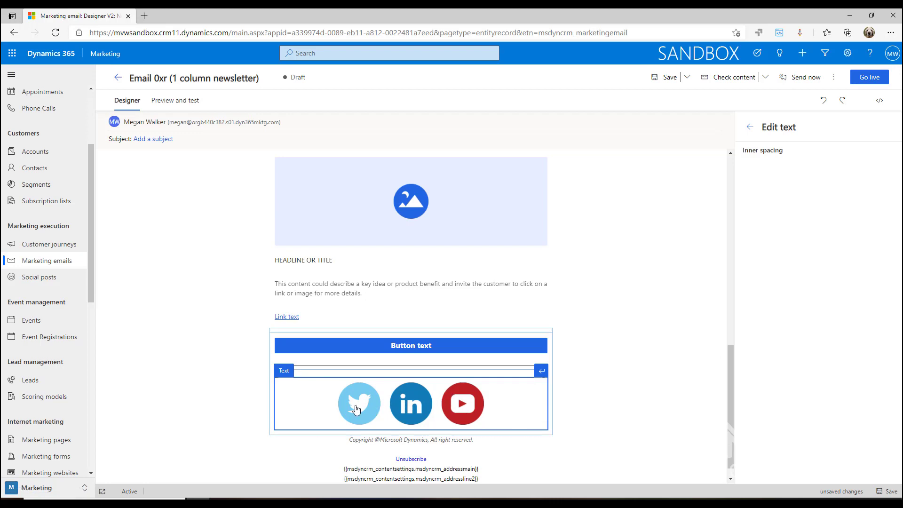
{"action": "scroll", "coordinate": [705, 366], "scroll_direction": "up", "scroll_amount": 1}
{"action": "scroll", "coordinate": [705, 366], "scroll_direction": "up", "scroll_amount": 1}
{"action": "left_click", "coordinate": [703, 365]}
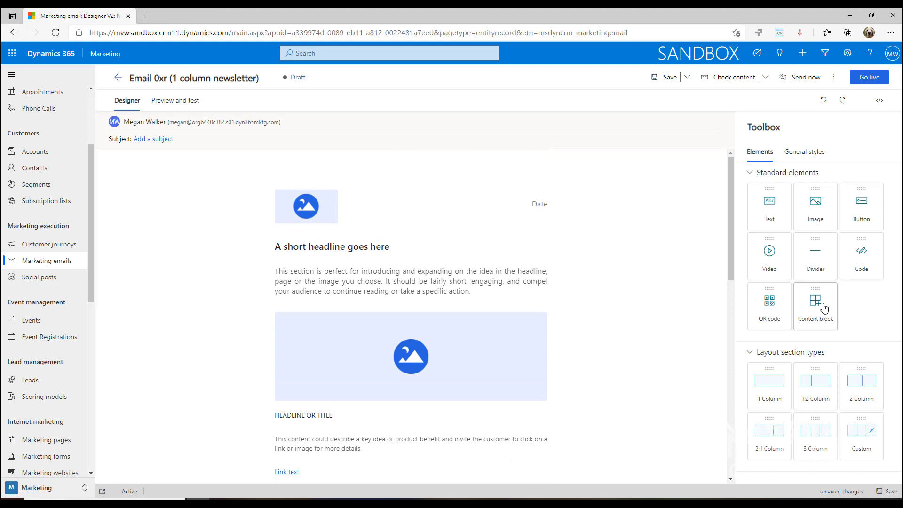
{"action": "mouse_move", "coordinate": [822, 306]}
{"action": "left_mouse_down"}
{"action": "mouse_move", "coordinate": [354, 178]}
{"action": "mouse_move", "coordinate": [299, 195]}
{"action": "left_mouse_up"}
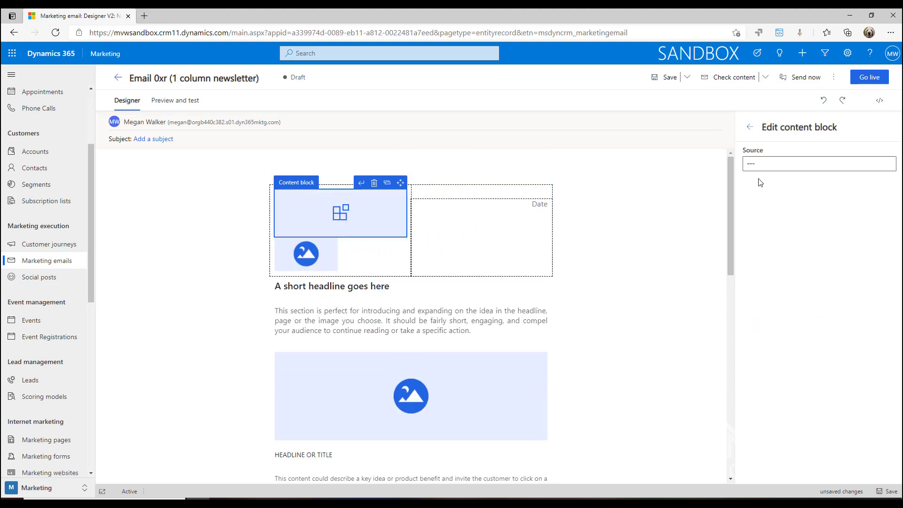
{"action": "left_click", "coordinate": [308, 256]}
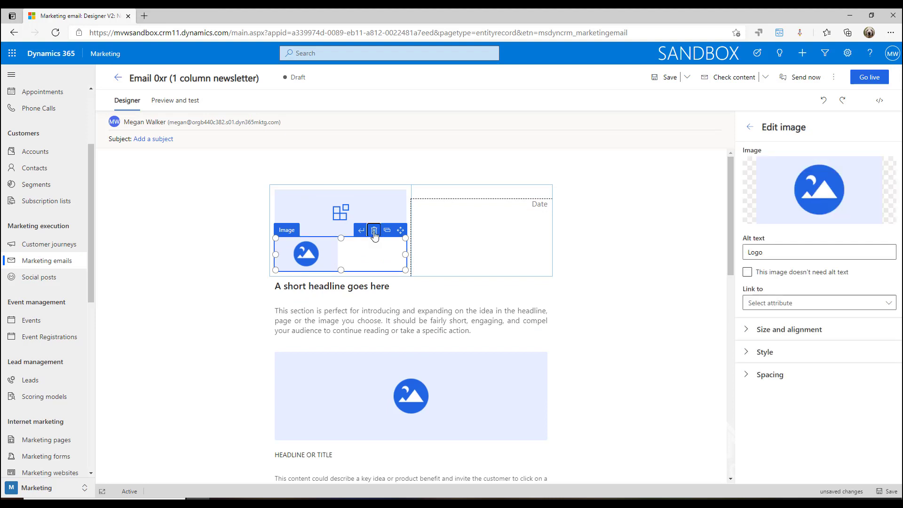
{"action": "left_click", "coordinate": [374, 228]}
Set the header block's source to the Company Logo content block
{"action": "left_click", "coordinate": [790, 165]}
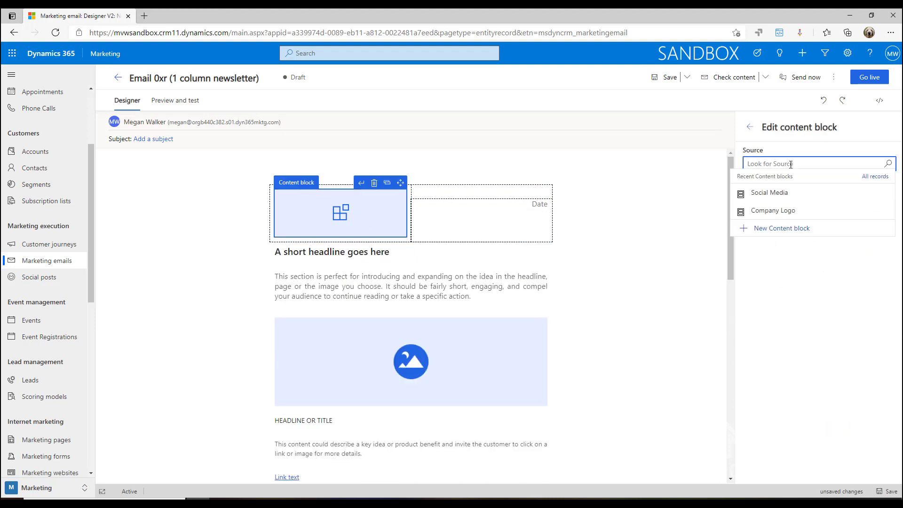
{"action": "left_click", "coordinate": [789, 203]}
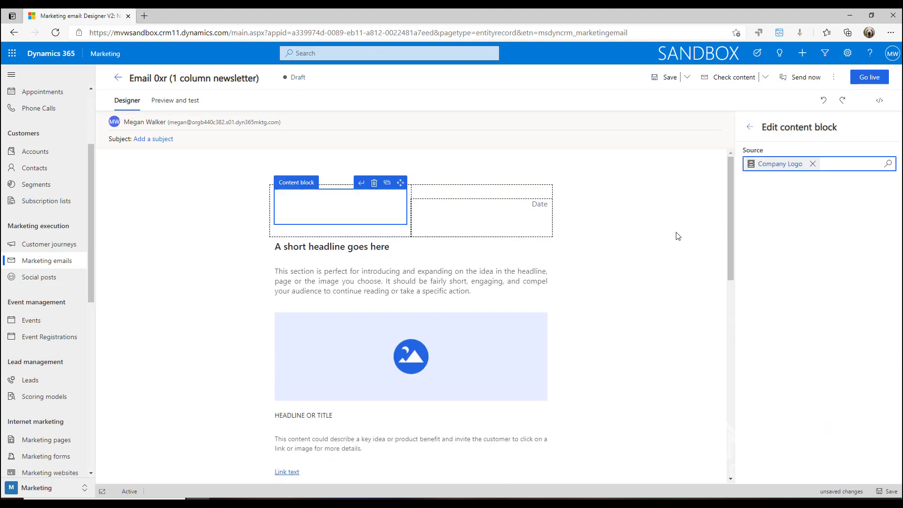
{"action": "left_click", "coordinate": [663, 252]}
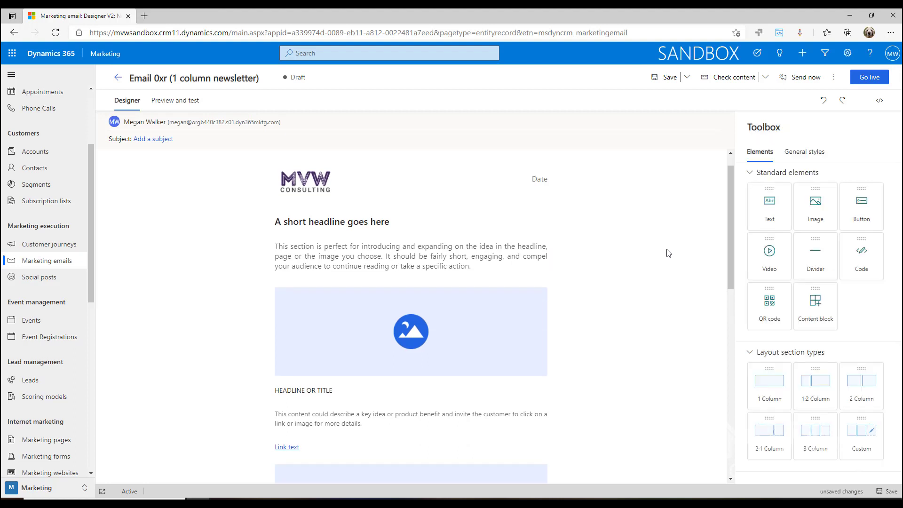